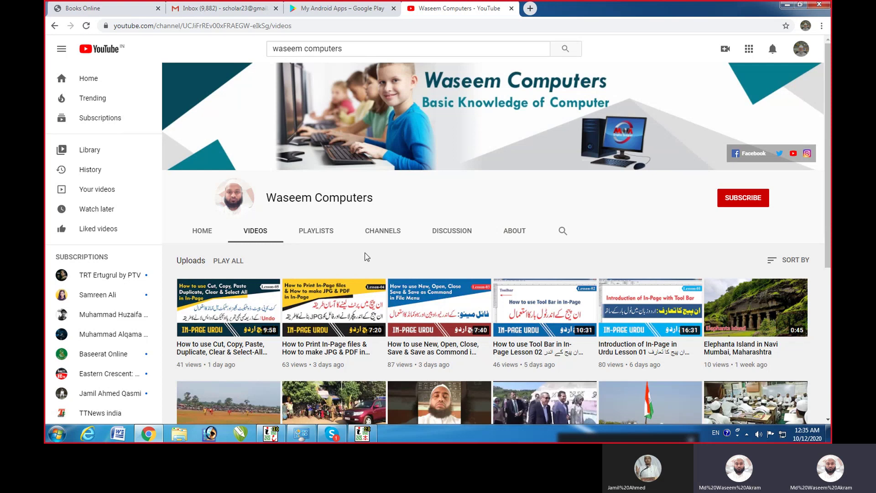
Switch from the browser to InPage and bring up the SELC Note document.
left_click(363, 433)
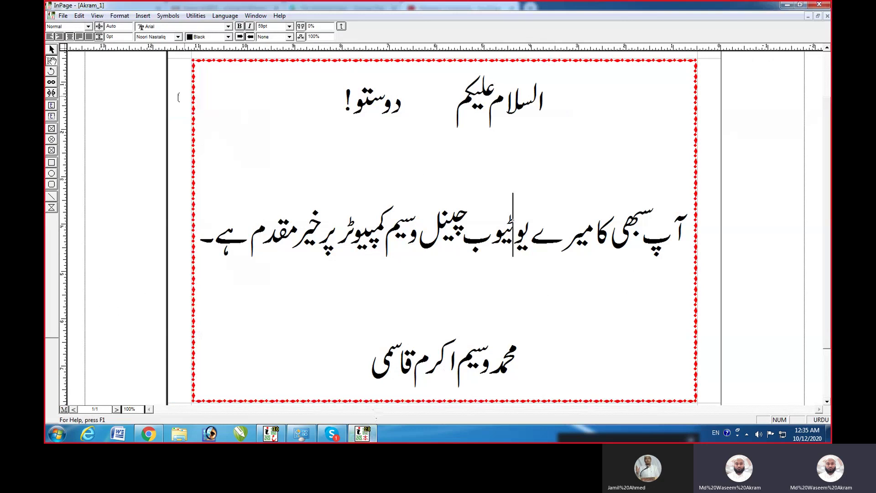
left_click(79, 16)
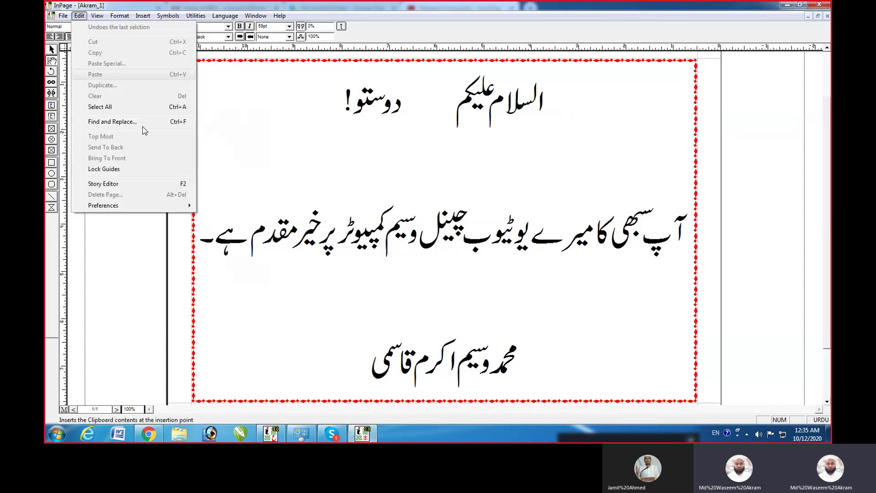
left_click(300, 427)
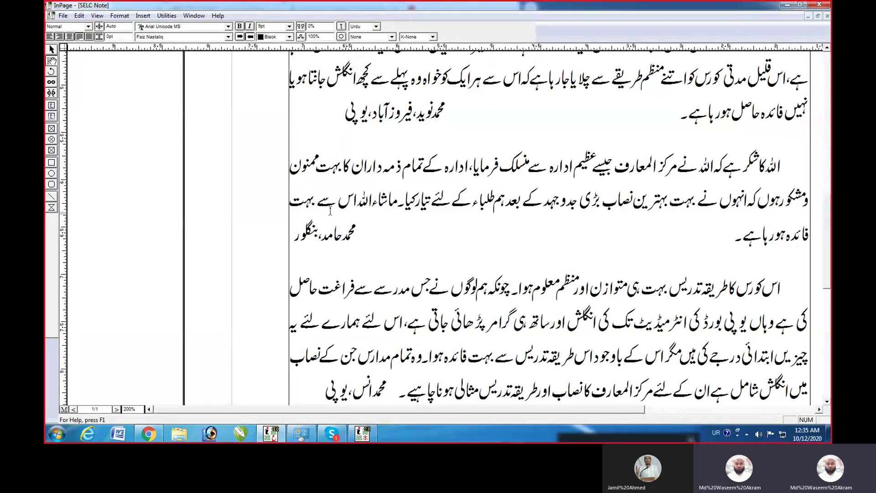
left_click(79, 16)
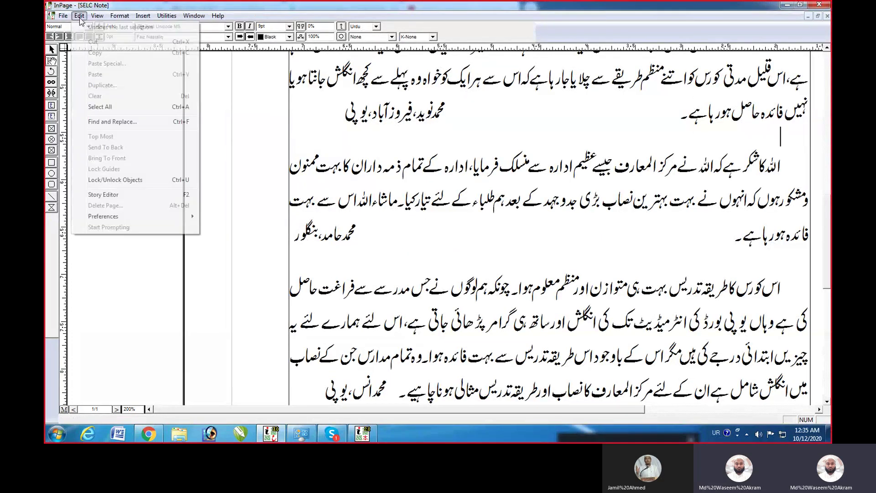
mouse_move(67, 16)
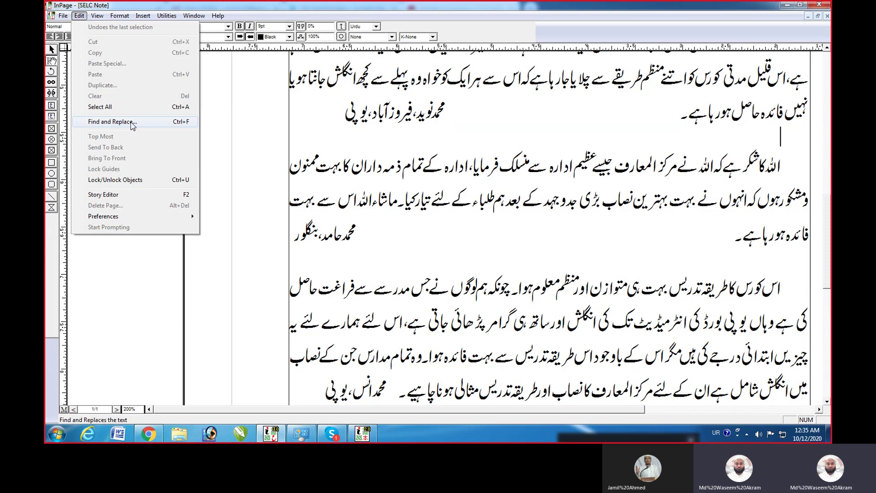
left_click(553, 223)
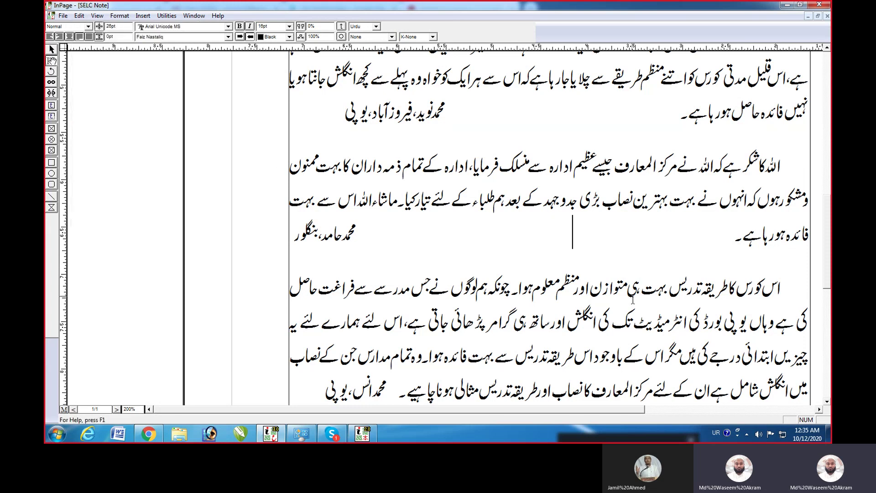
Place the text cursor on the blank line above the fifth paragraph and open Find and Replace, clear of the text being searched.
scroll(562, 233, "up", 4)
scroll(584, 255, "down", 6)
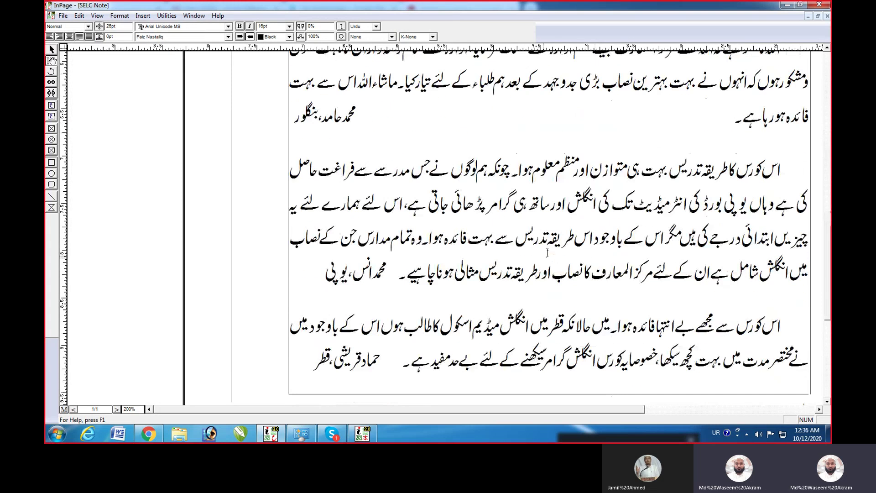
double_click(593, 197)
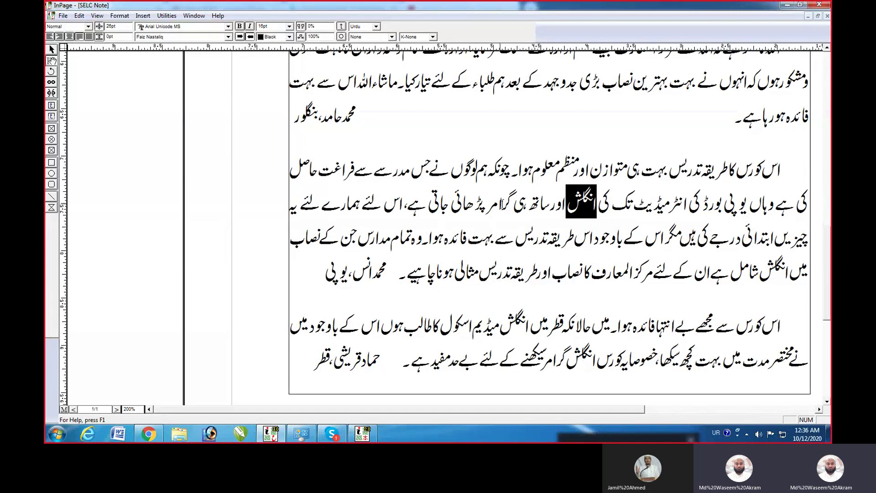
left_click(495, 151)
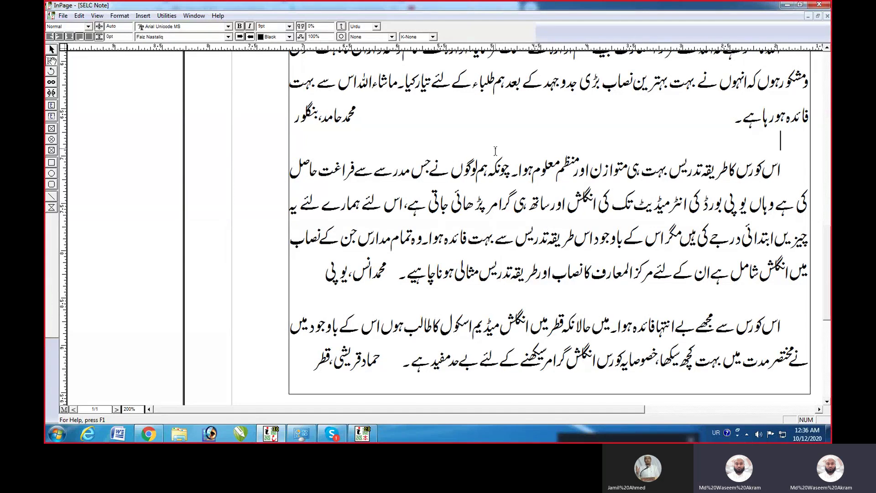
left_click(81, 16)
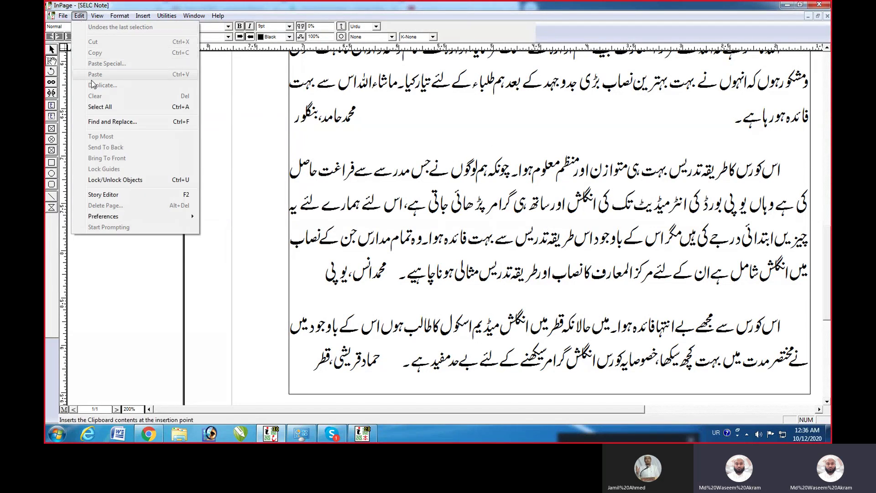
left_click(108, 123)
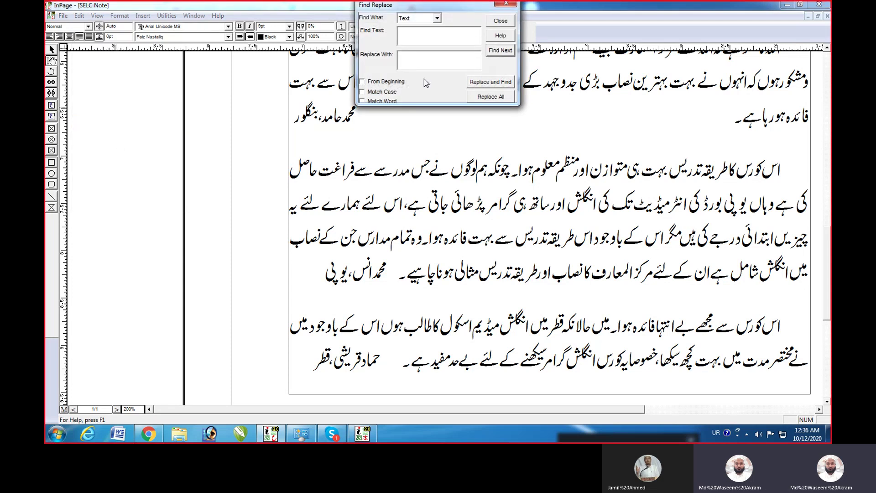
left_click_drag(466, 7, 406, 106)
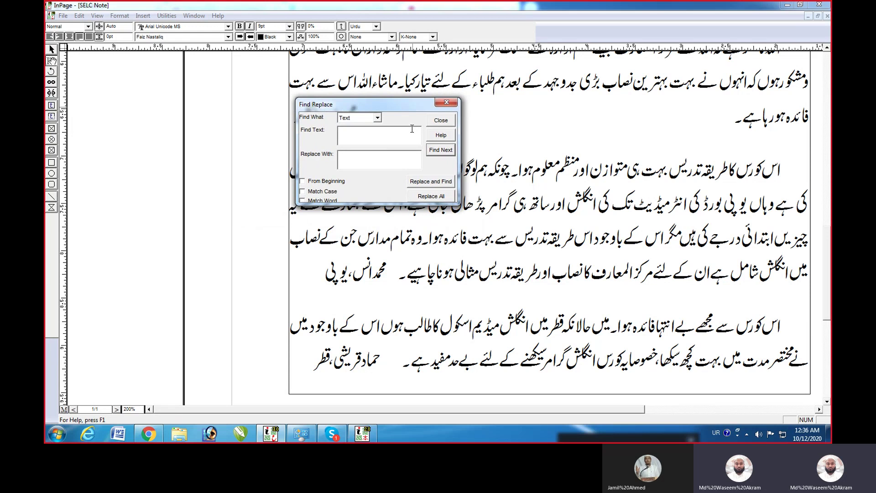
Enter انگلش as the find text and find its next two occurrences from the cursor.
left_click(411, 129)
type("انگل")
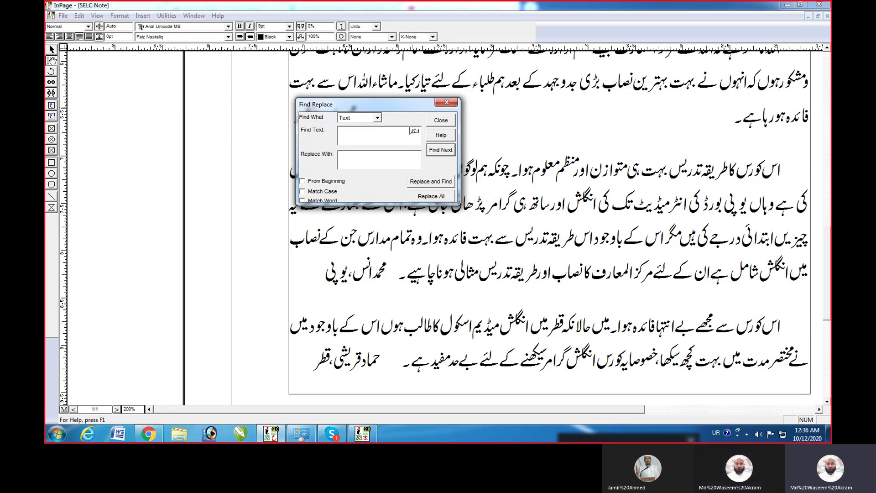
key("Return")
key("Return")
left_click(412, 130)
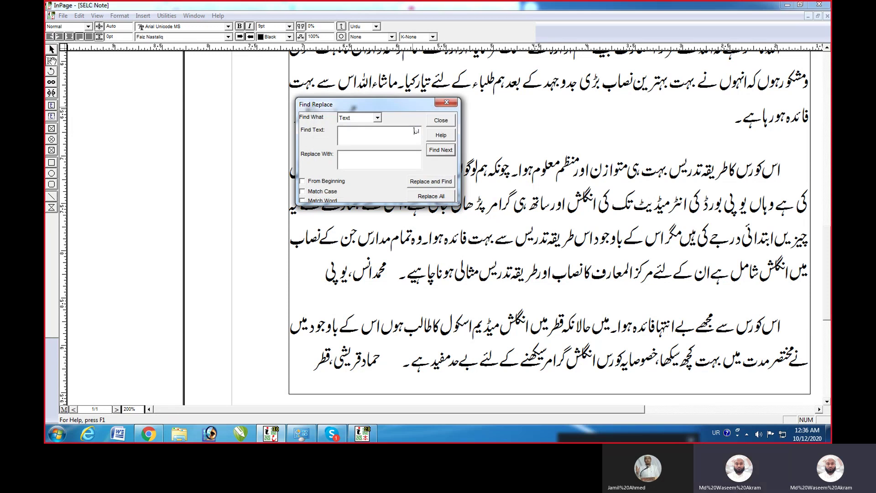
type("لش")
key("BackSpace")
type("لش")
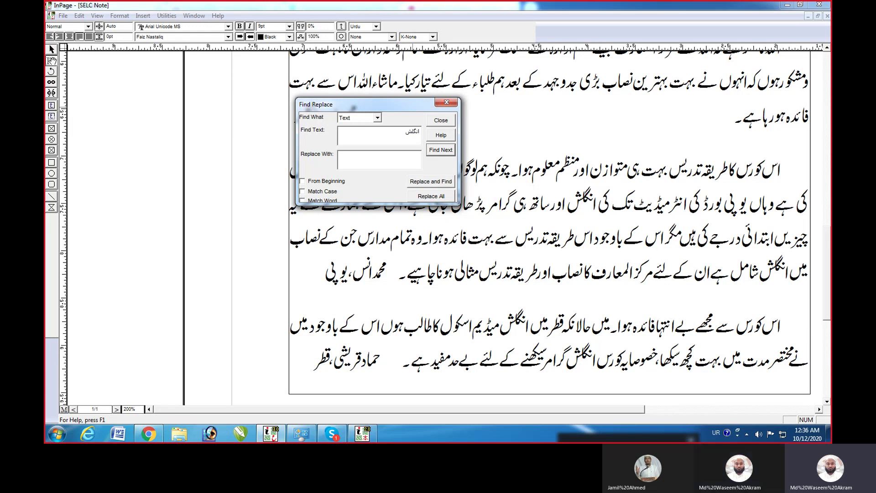
left_click(437, 152)
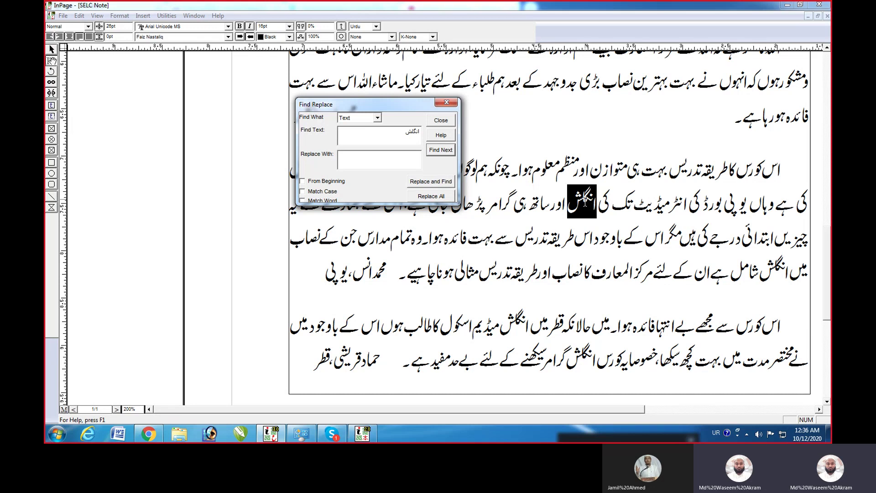
left_click(441, 151)
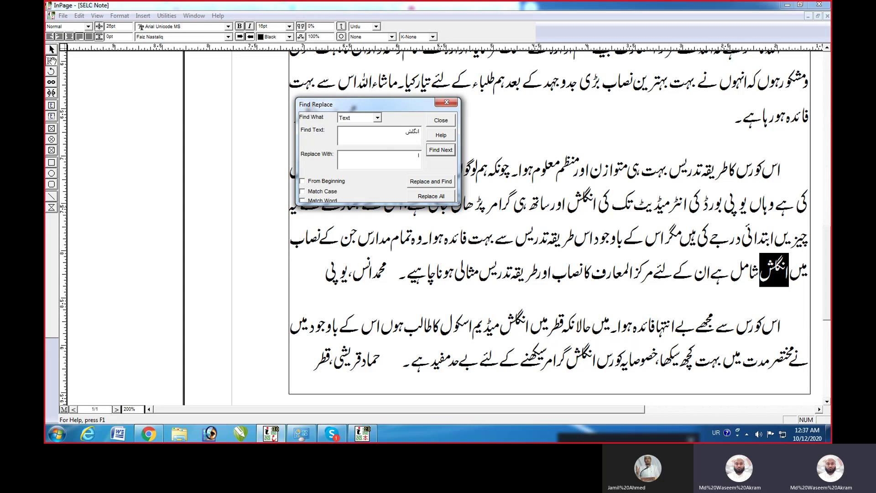
Replace all remaining occurrences of انگلش with انگریزی and close Find and Replace.
type("انگریزی")
left_click(431, 198)
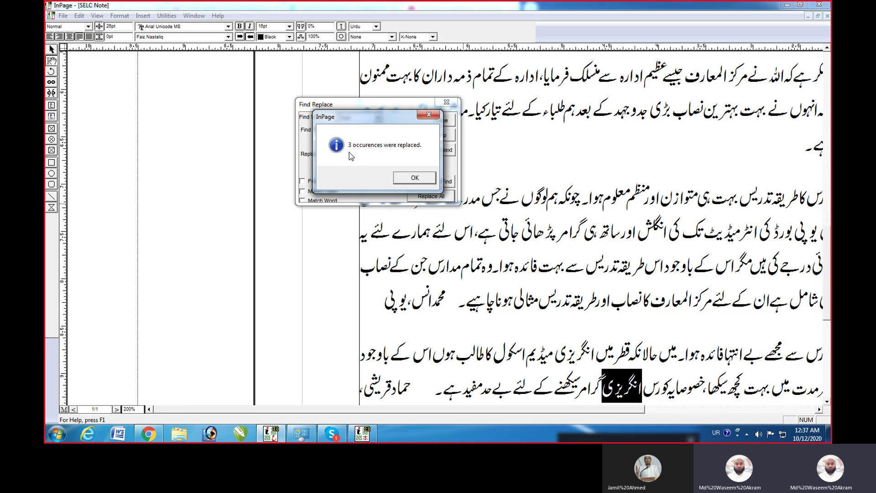
left_click(414, 178)
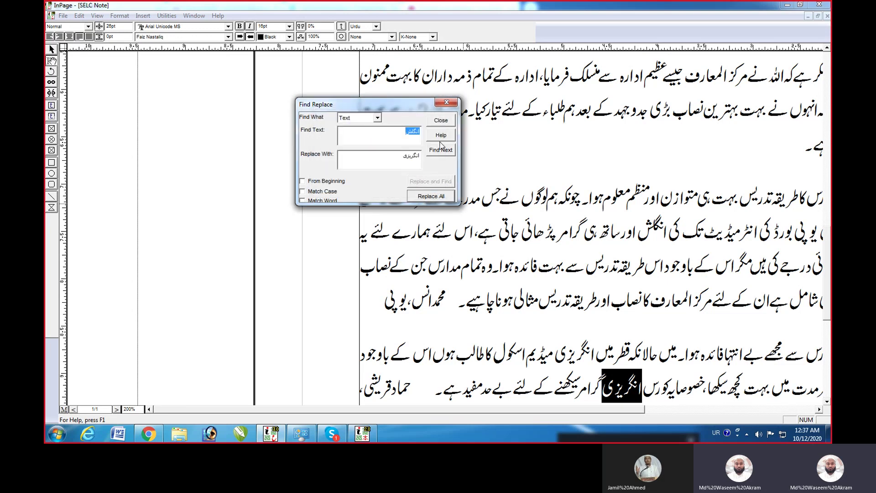
left_click(443, 121)
Examine the last two paragraphs for the replaced word انگریزی.
scroll(441, 269, "down", 10)
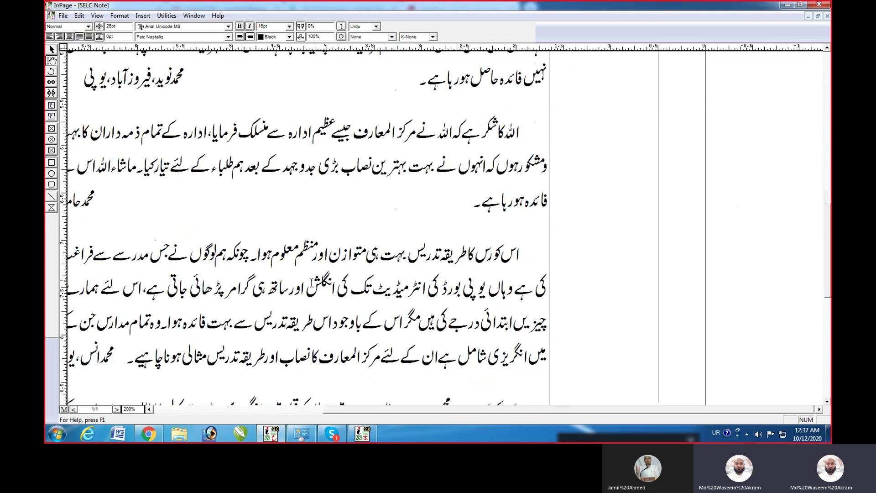
scroll(311, 280, "up", 3)
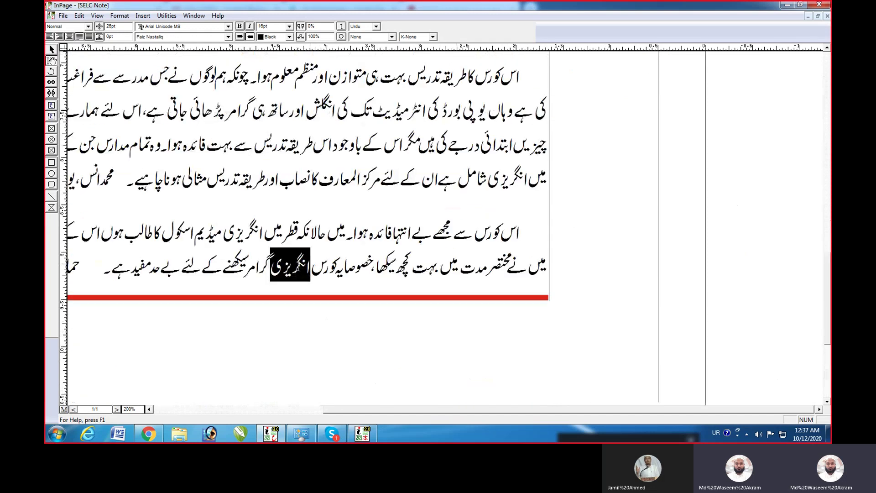
scroll(297, 265, "down", 3)
left_click(290, 152)
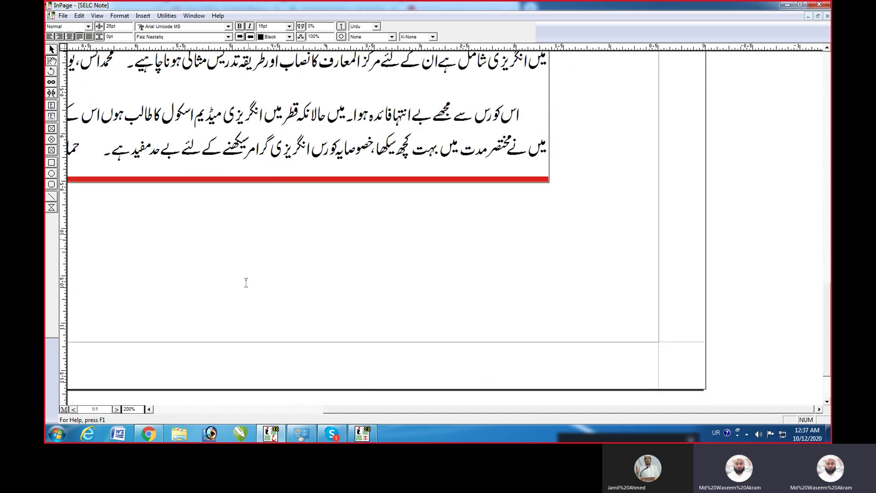
scroll(214, 162, "up", 3)
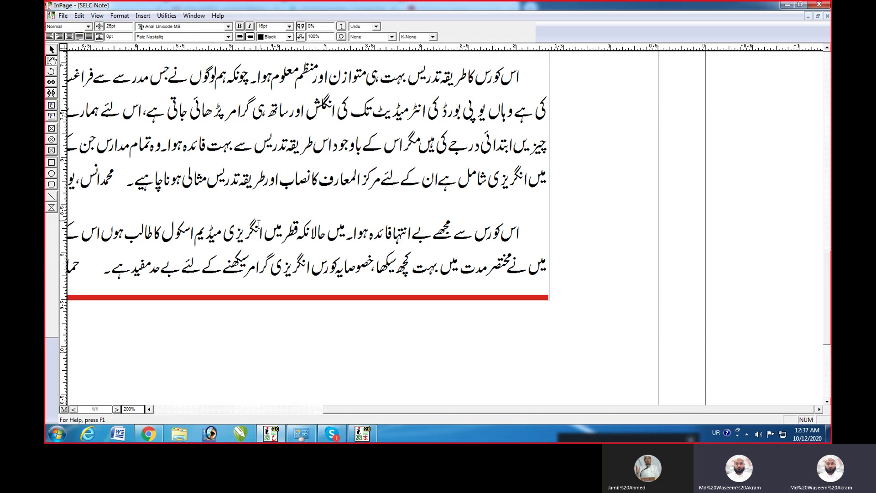
double_click(259, 224)
double_click(291, 267)
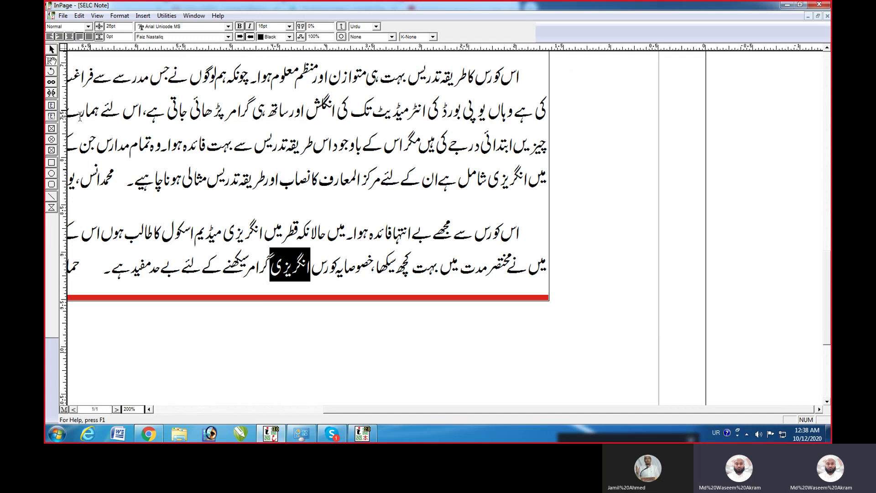
left_click(368, 434)
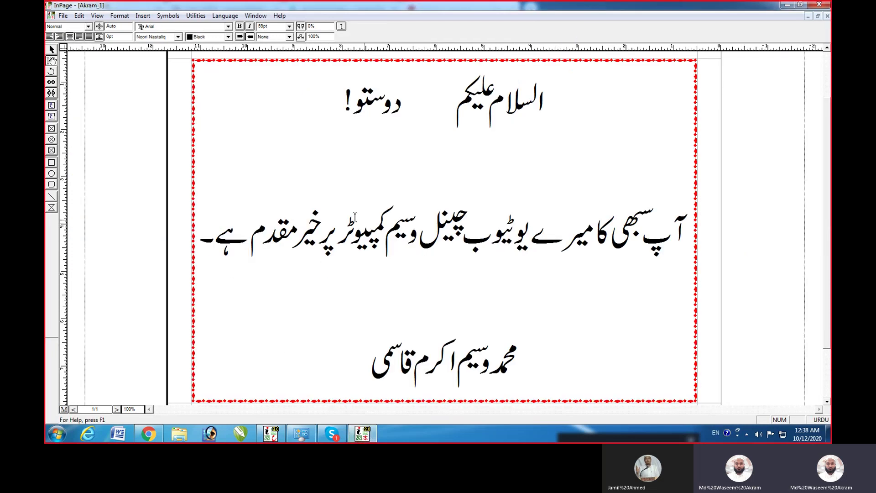
left_click(80, 17)
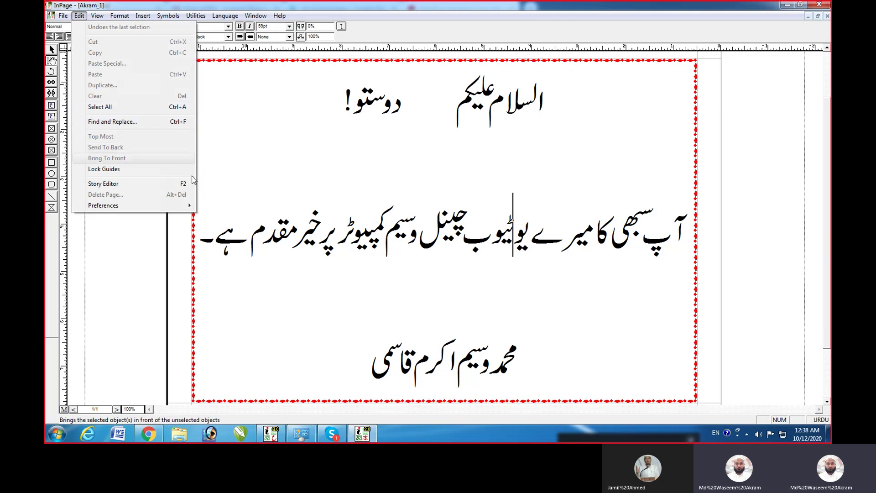
left_click(318, 223)
left_click(277, 433)
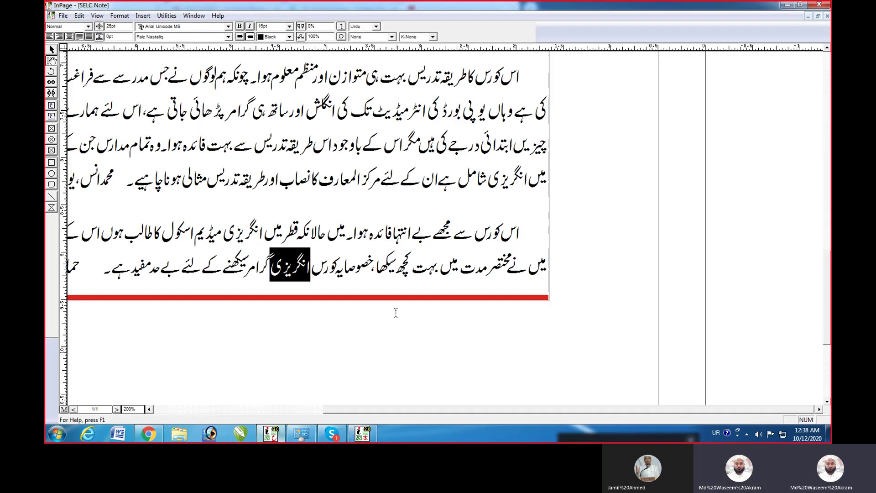
Draw a thin text box across the text column between the second and third paragraphs and enter a person's full name in it.
key("ctrl+0")
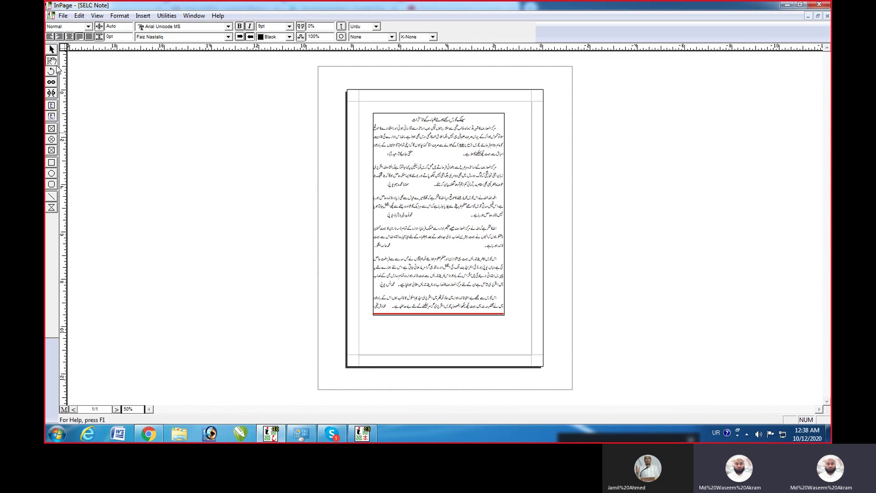
left_click(51, 116)
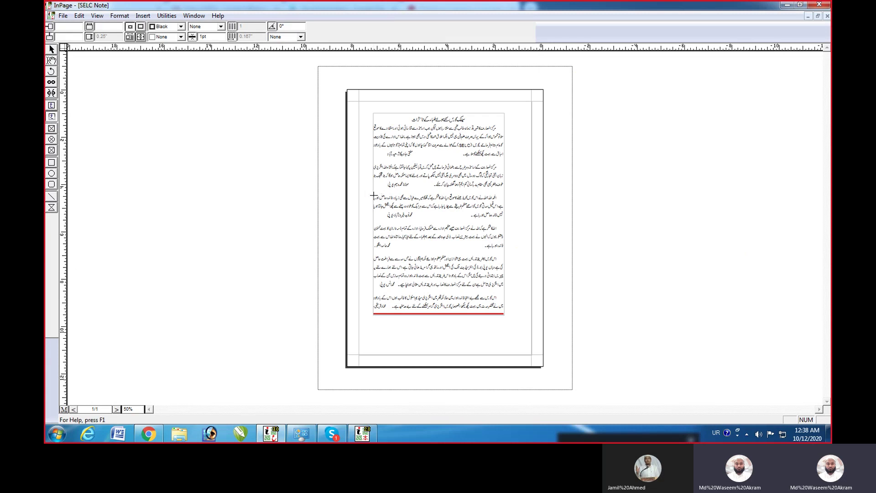
left_click_drag(373, 196, 503, 201)
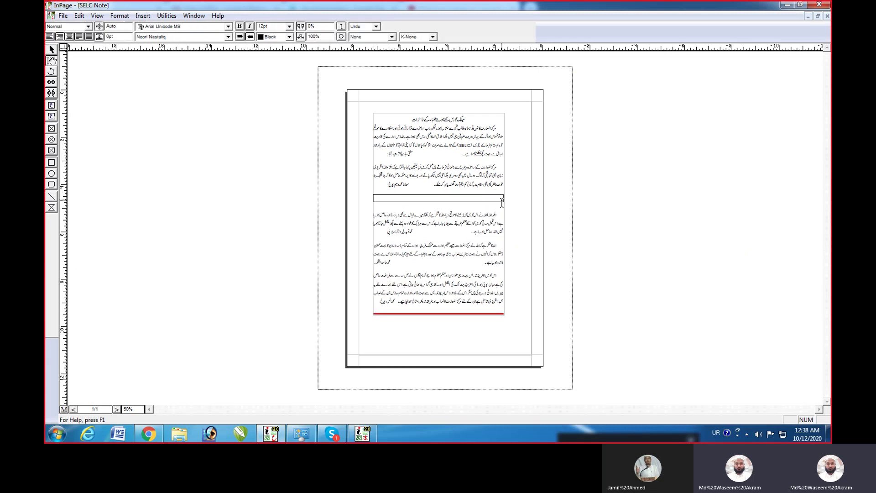
key("ctrl+2")
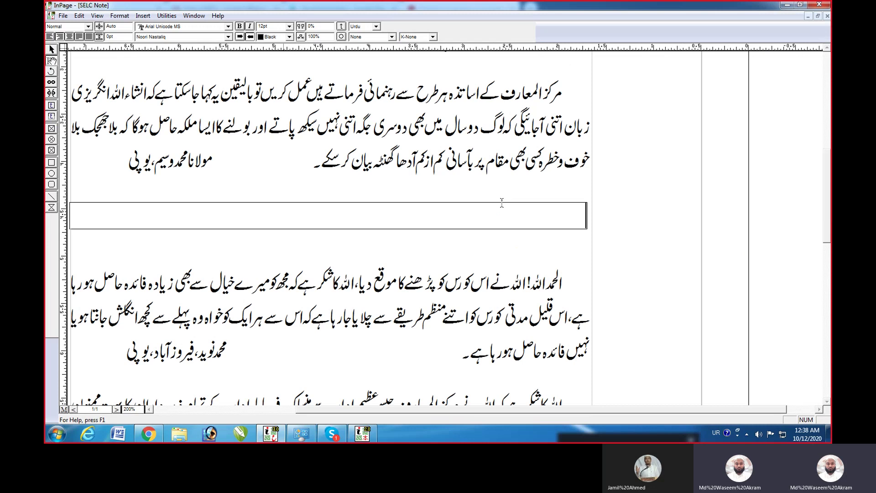
type("وسیم اک")
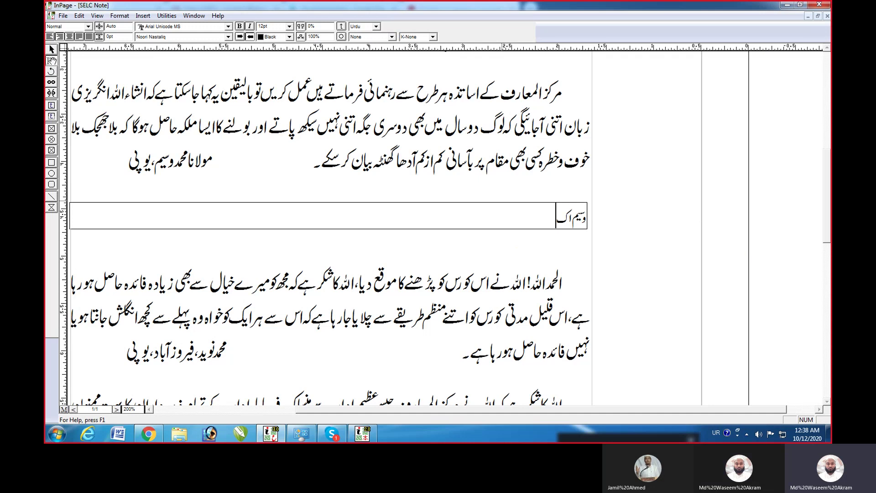
type("رم")
key("ctrl+a")
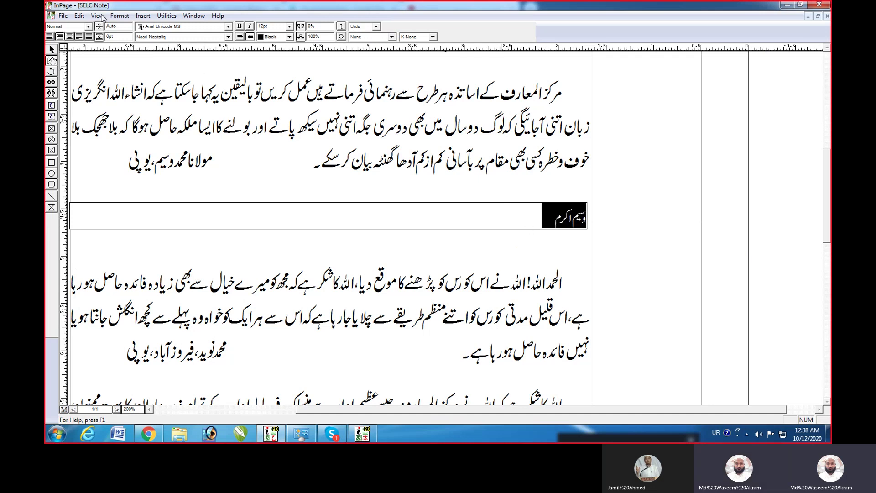
left_click(83, 16)
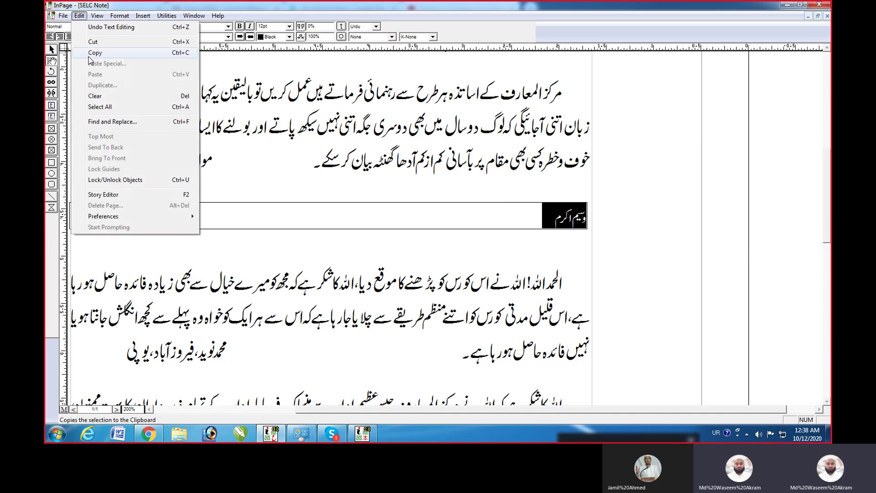
left_click(552, 219)
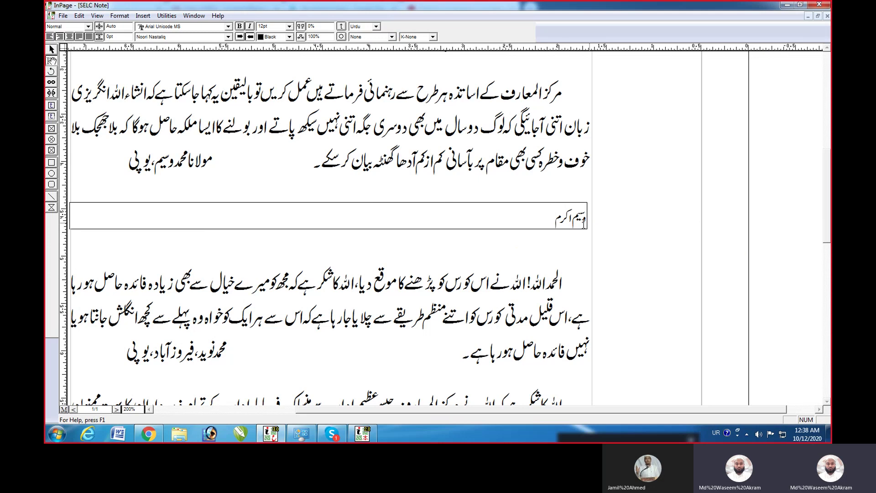
Centre the name in the new text box and set its font size to 48pt.
triple_click(562, 213)
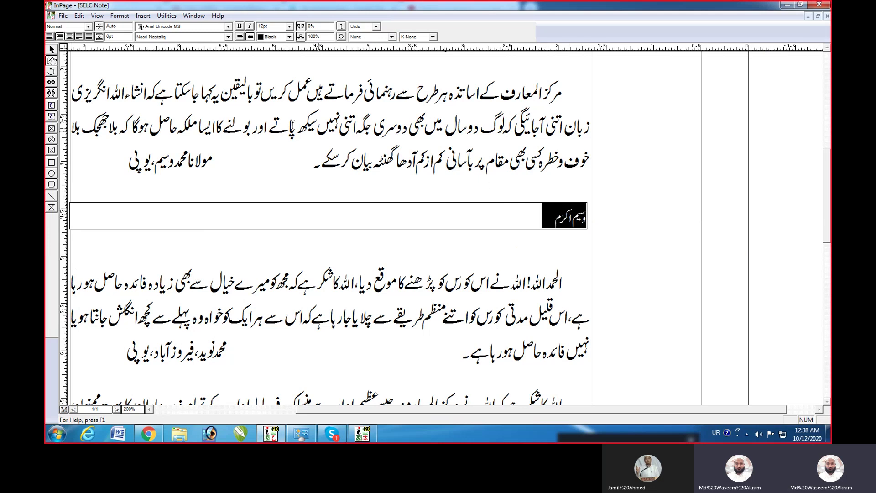
left_click(69, 36)
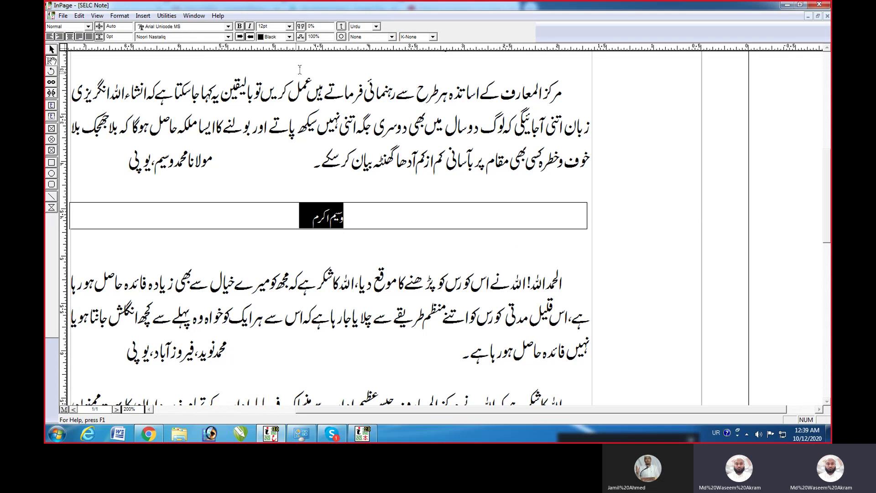
left_click(288, 26)
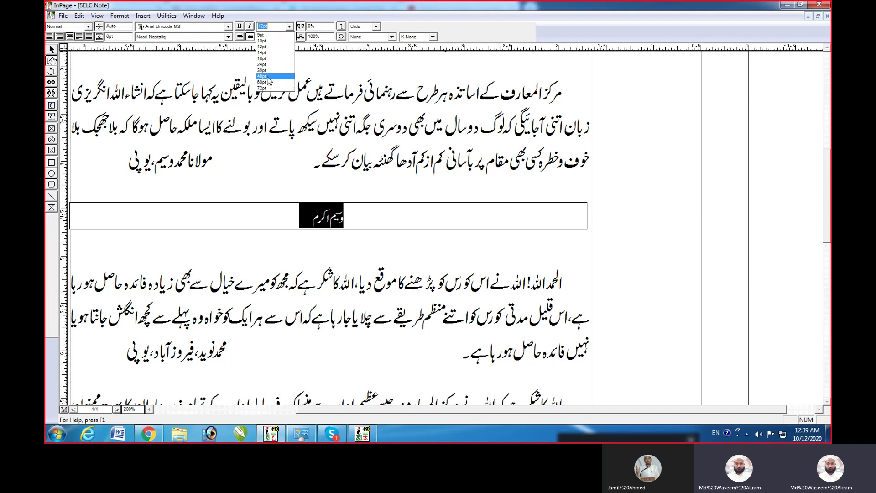
left_click(268, 78)
left_click(383, 171)
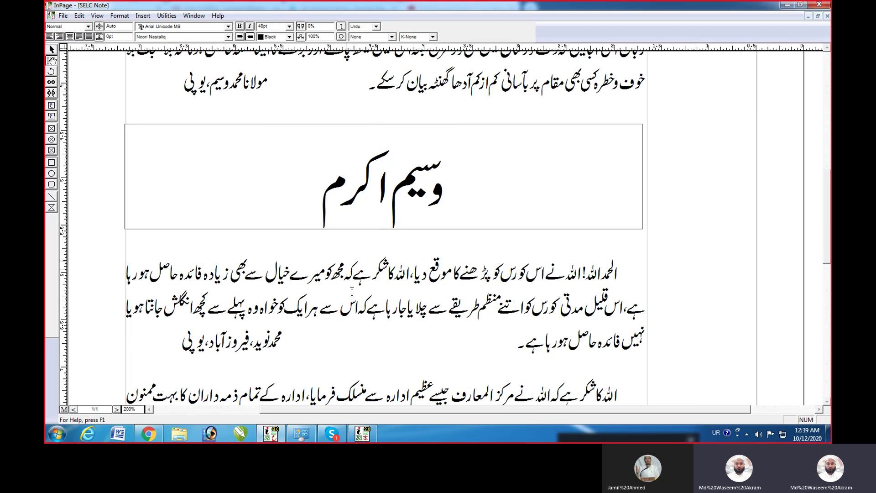
Colour the enlarged name in the text box Red.
left_click_drag(472, 183, 317, 186)
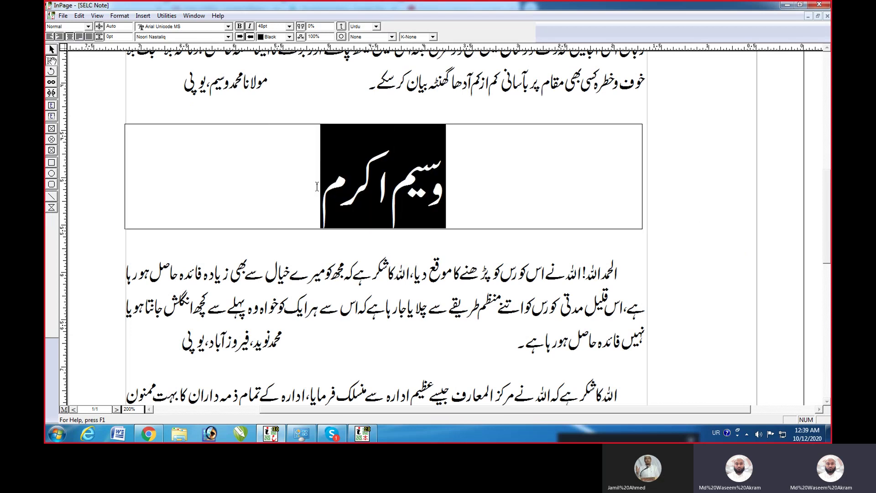
left_click(289, 37)
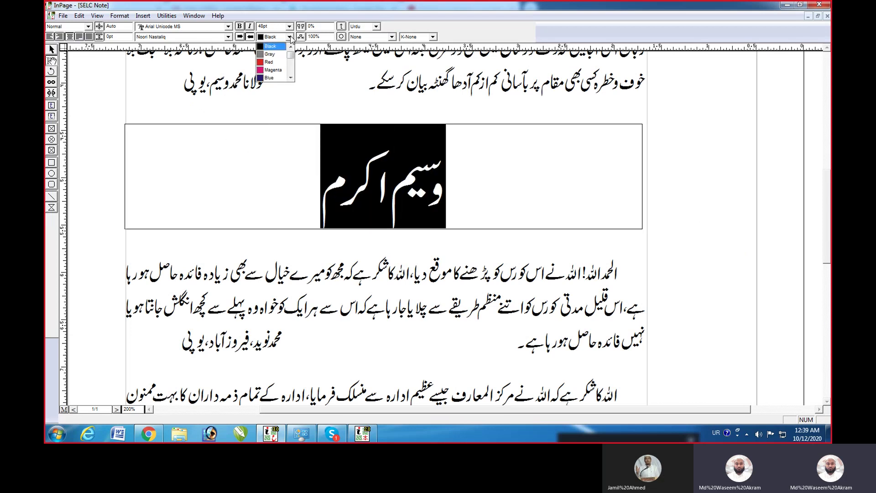
left_click(274, 62)
left_click(378, 183)
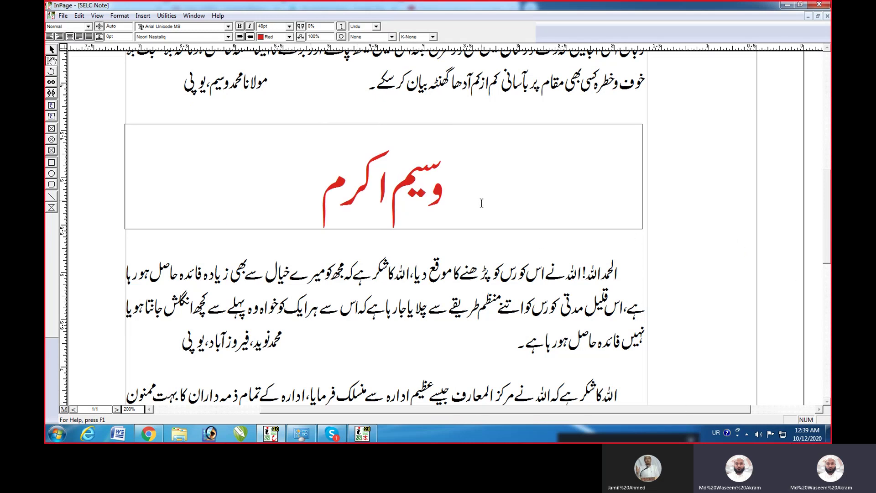
Send the text box containing the red name behind the body text, then deselect it.
left_click(51, 50)
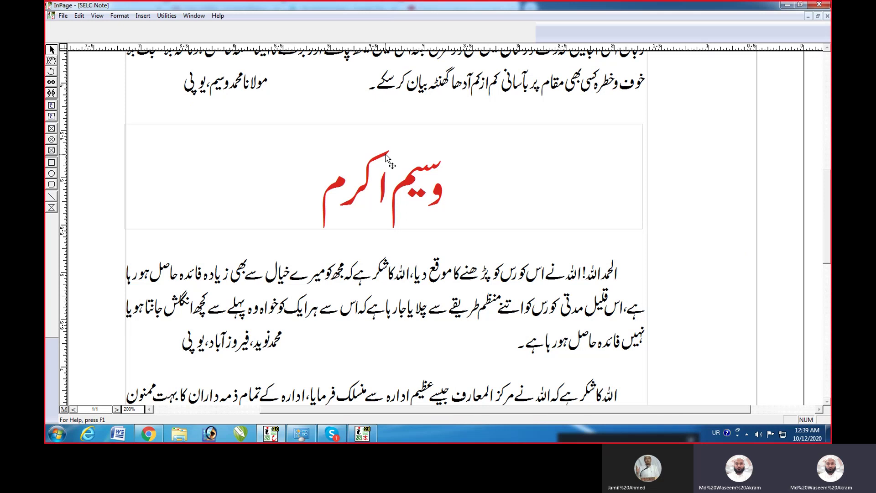
left_click(245, 212)
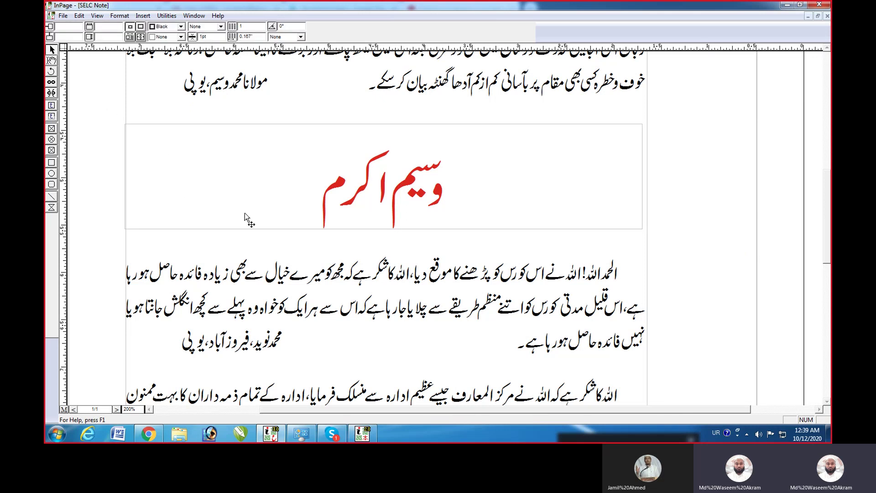
left_click(287, 169)
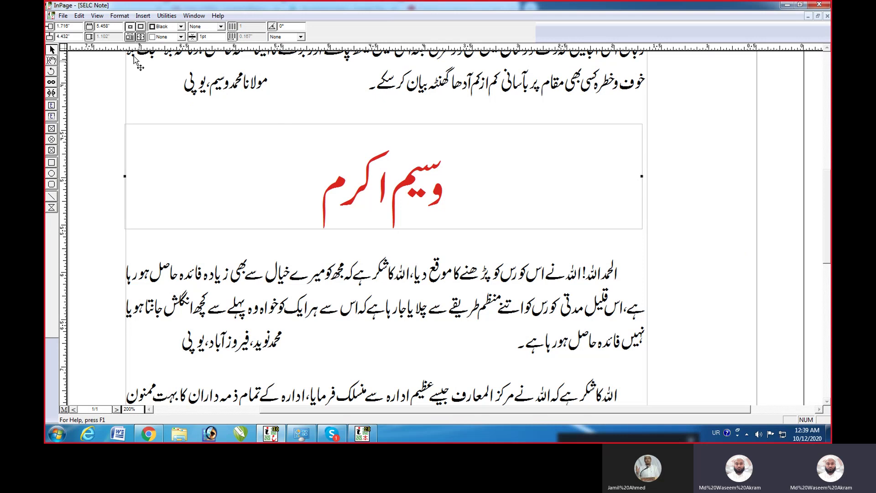
left_click(79, 16)
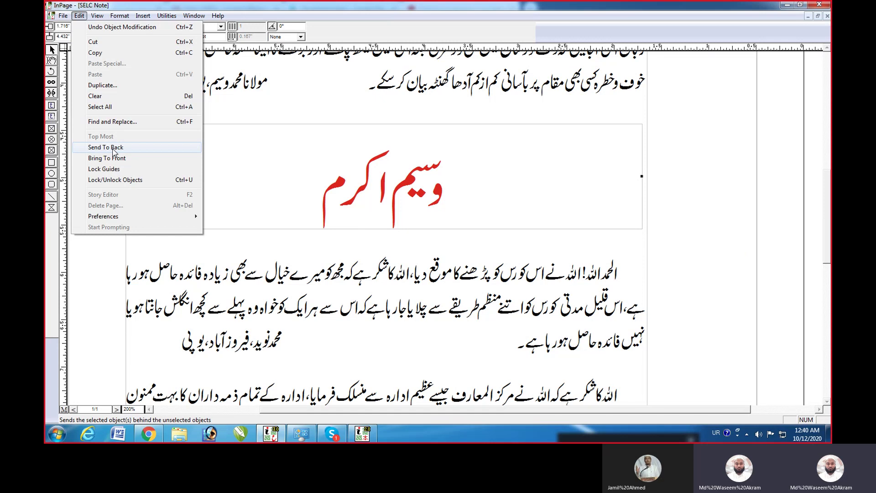
left_click(114, 147)
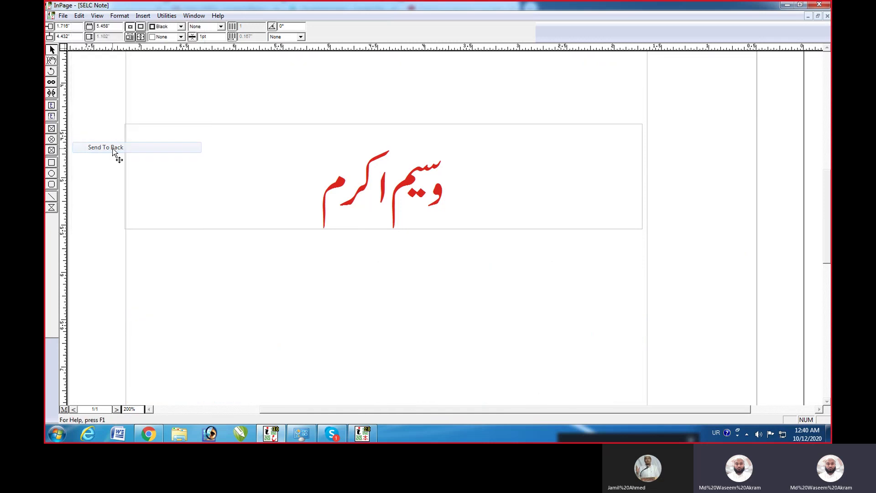
left_click(112, 107)
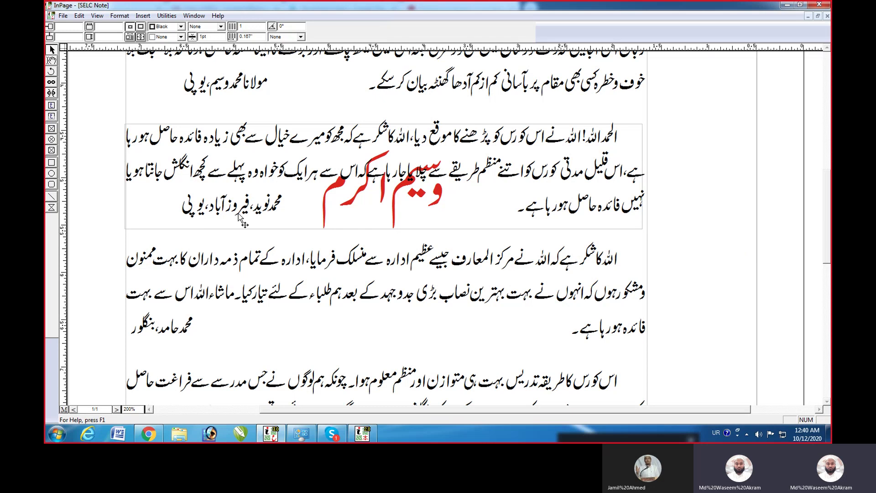
Rotate the text box containing the red name by 25° behind the paragraphs.
key("ctrl+0")
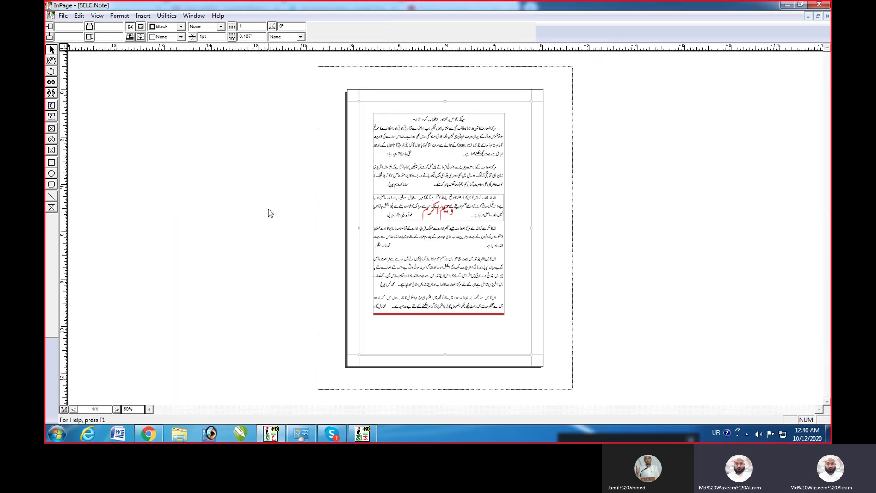
left_click_drag(332, 169, 563, 252)
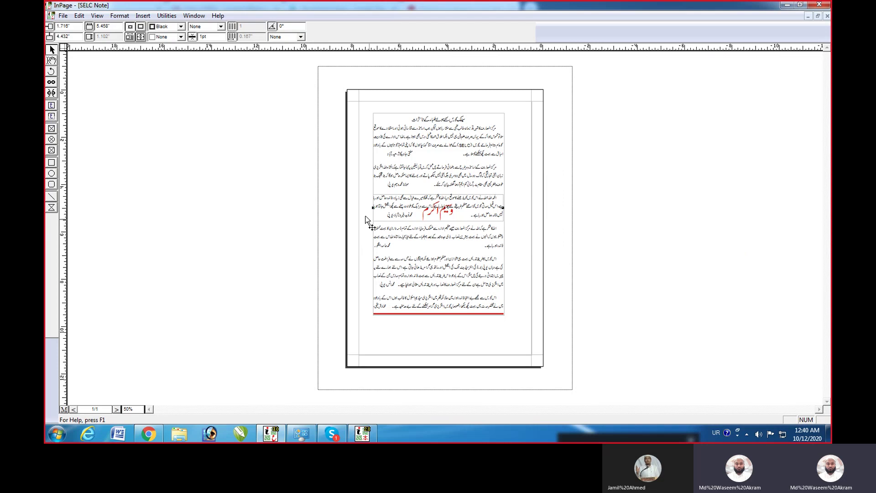
left_click_drag(334, 174, 534, 250)
double_click(280, 26)
type("25")
key("Return")
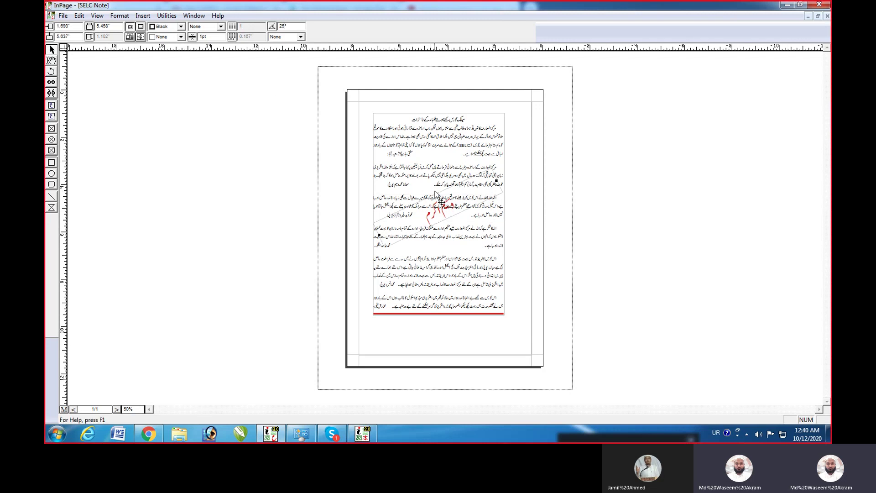
key("ctrl+alt+0")
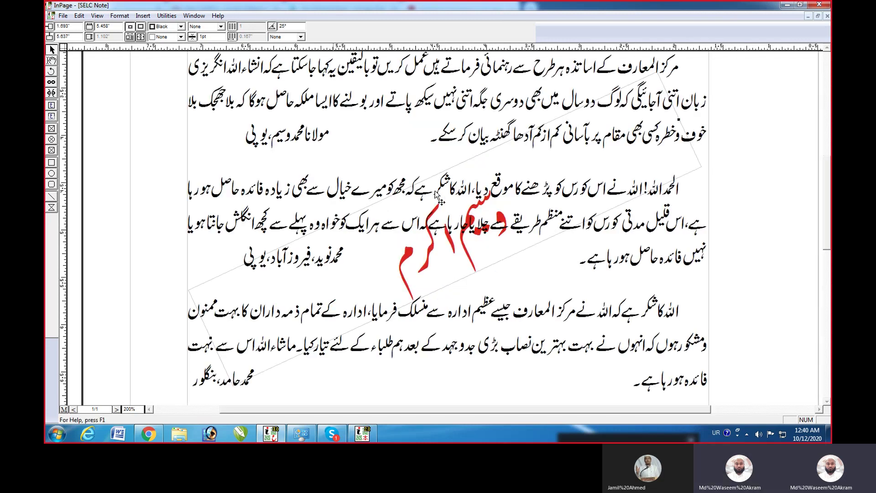
left_click(477, 225)
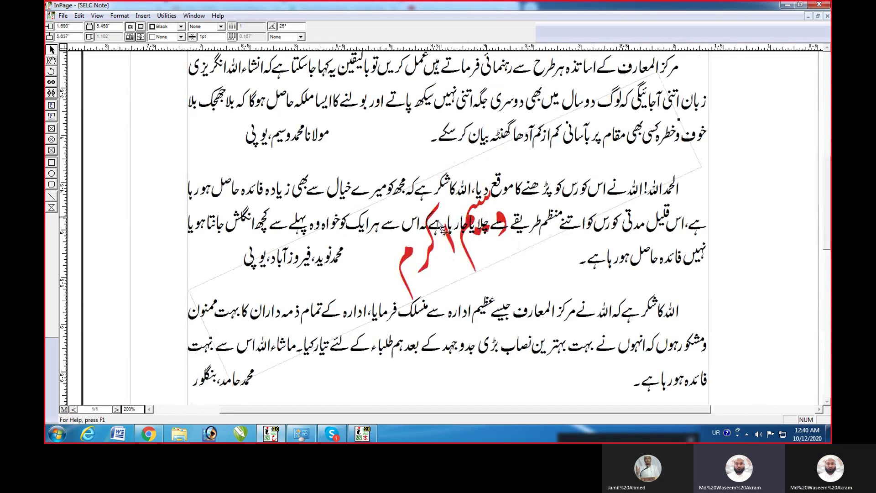